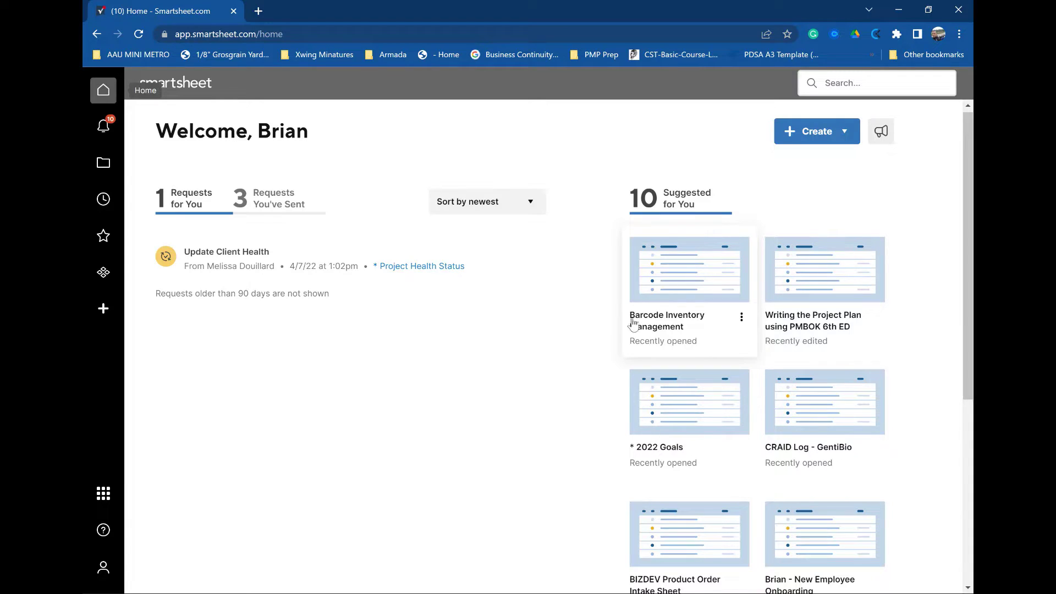
# Open Browse Templates from the Create menu to see all Solution Center templates.
pyautogui.click(846, 135)
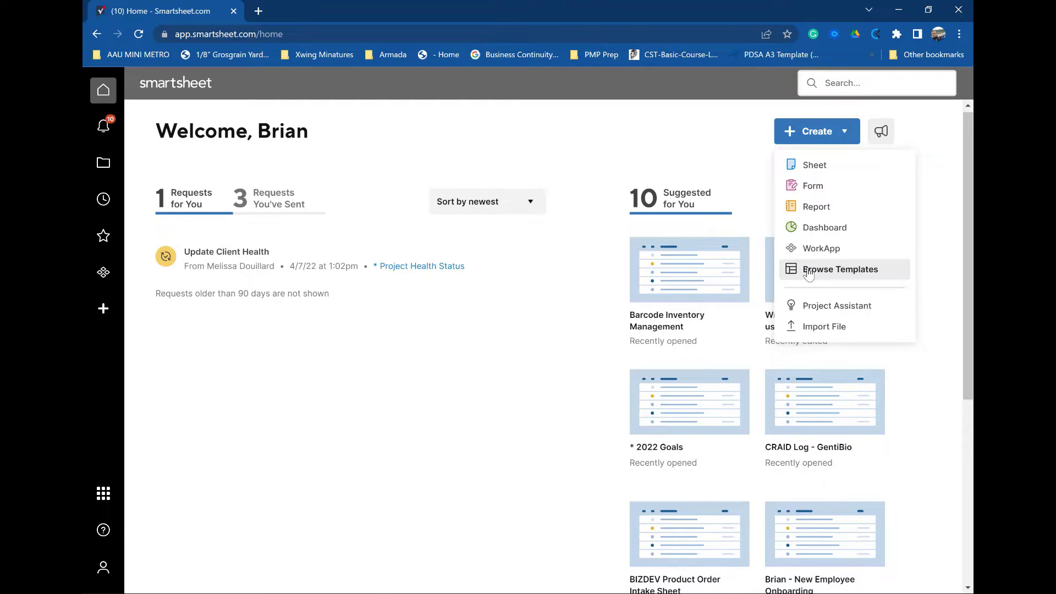
pyautogui.click(809, 271)
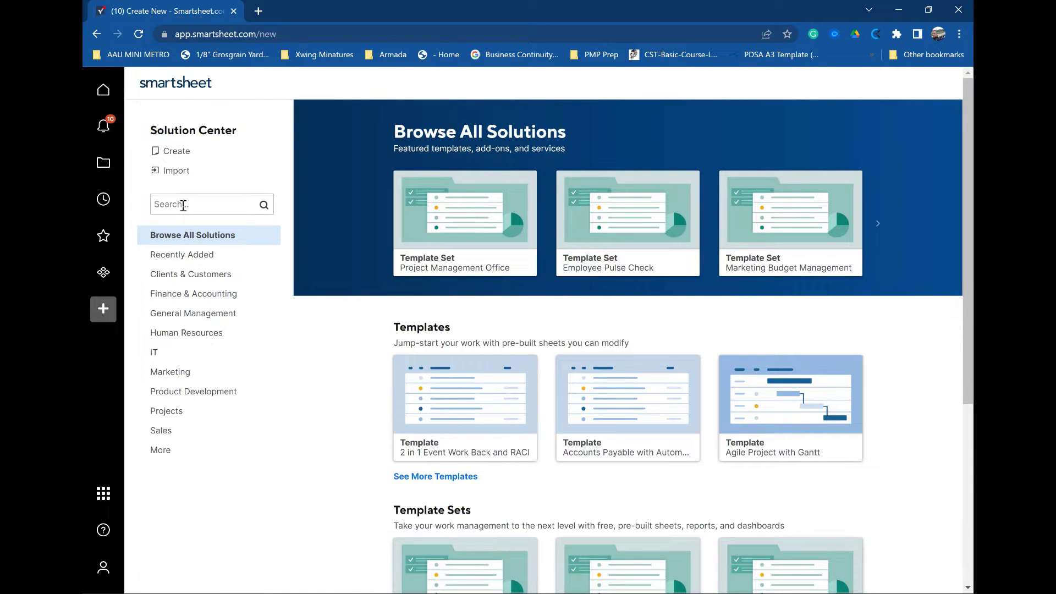
# Search the Solution Center templates for 'barcode'.
pyautogui.write('bard')
pyautogui.write('ode')
pyautogui.click(265, 205)
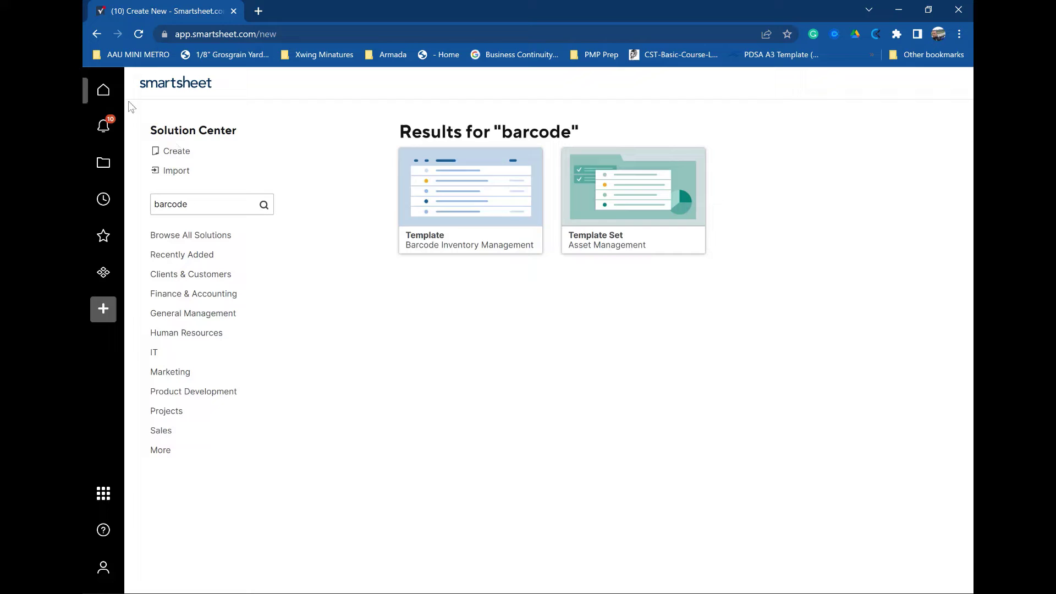
# Go back home and open the Barcode Inventory Management sheet in Grid View.
pyautogui.click(103, 90)
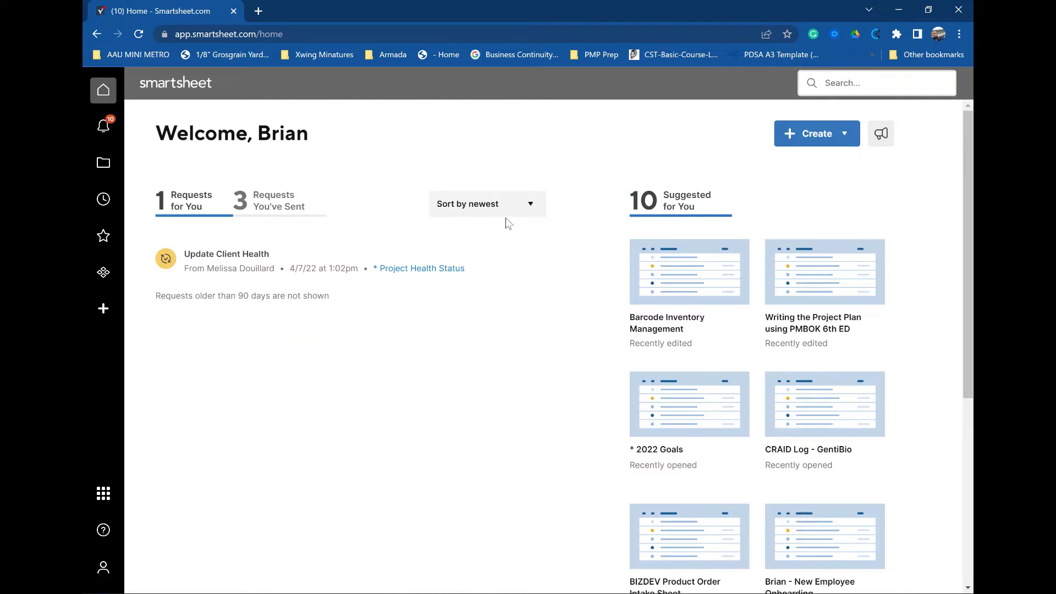
pyautogui.click(655, 295)
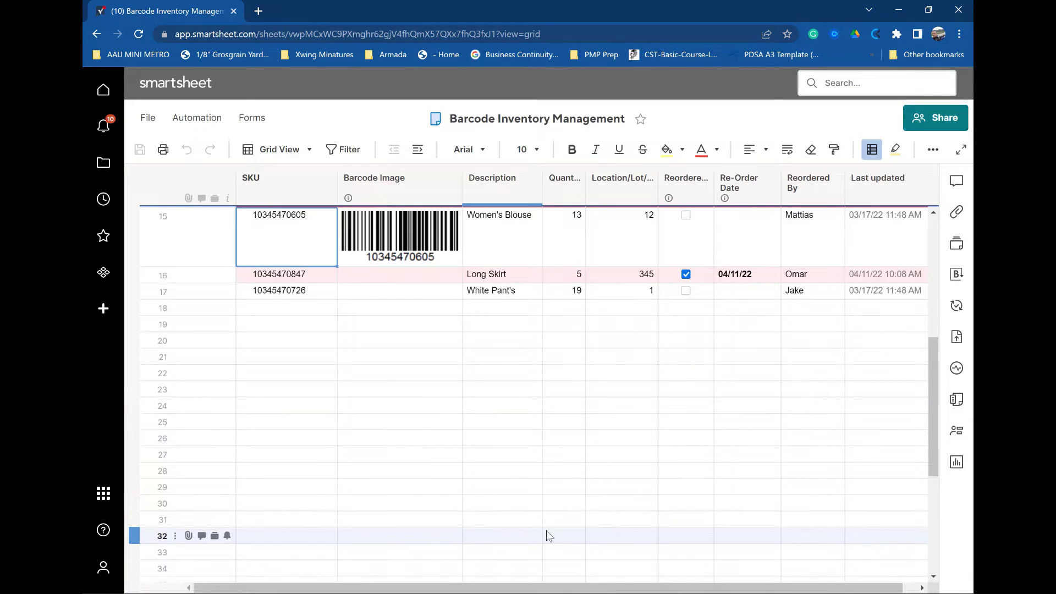
# Bring up the mirrored phone and back out of the sheet to the mobile Recents list.
pyautogui.moveTo(470, 591)
pyautogui.click(643, 578)
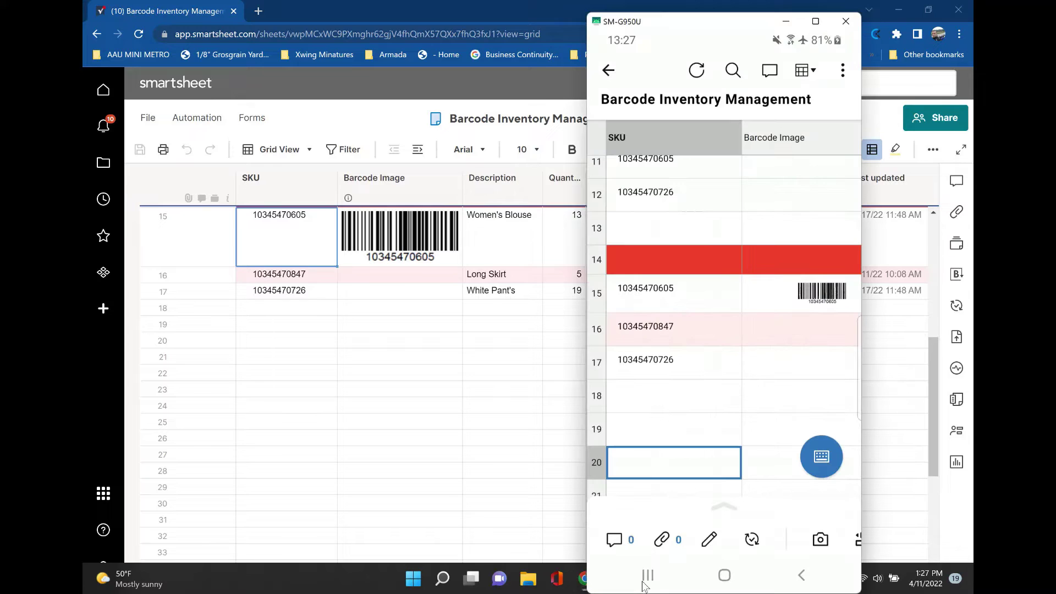
pyautogui.scroll(3, 676, 275)
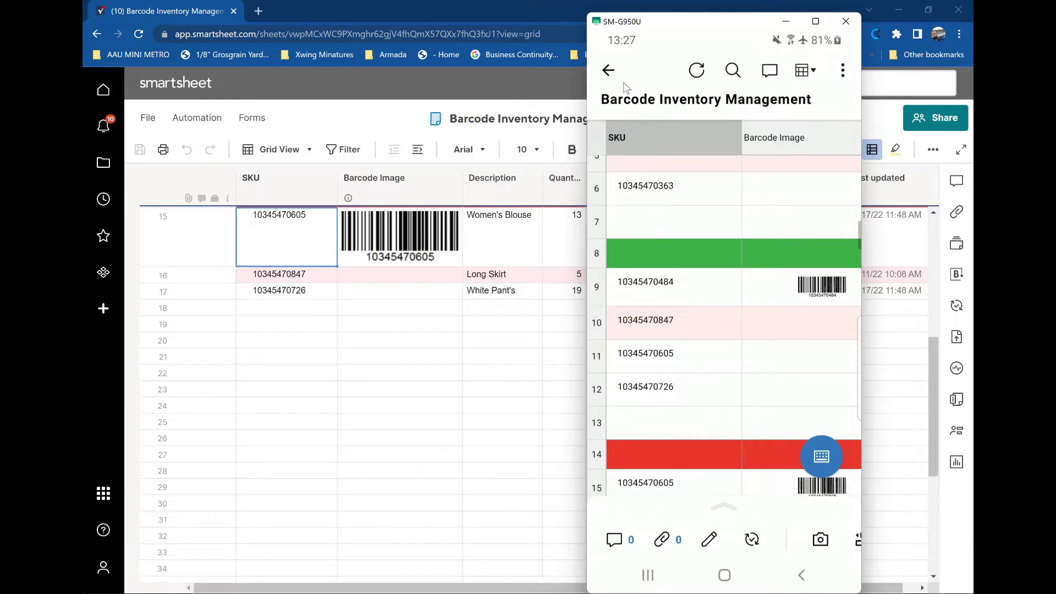
pyautogui.click(617, 76)
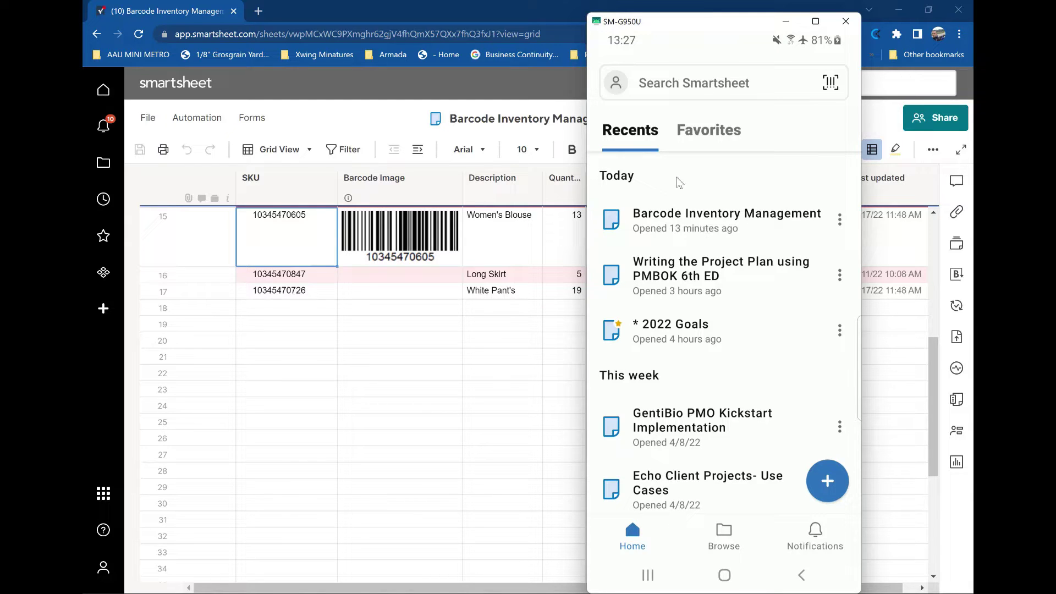
# Open Barcode Inventory Management on the phone and start editing the empty row 18.
pyautogui.click(686, 220)
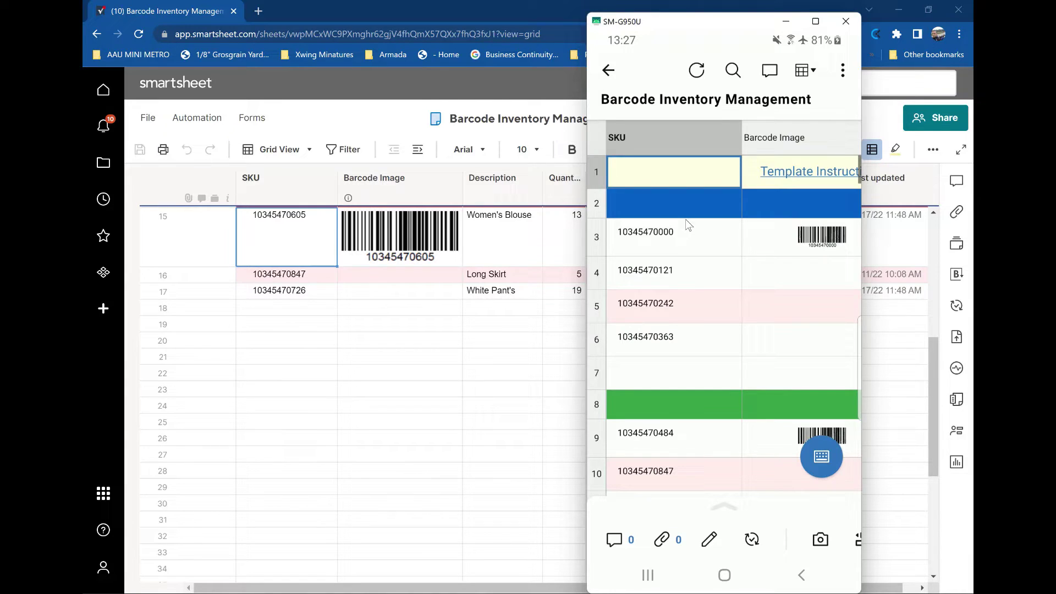
pyautogui.click(276, 308)
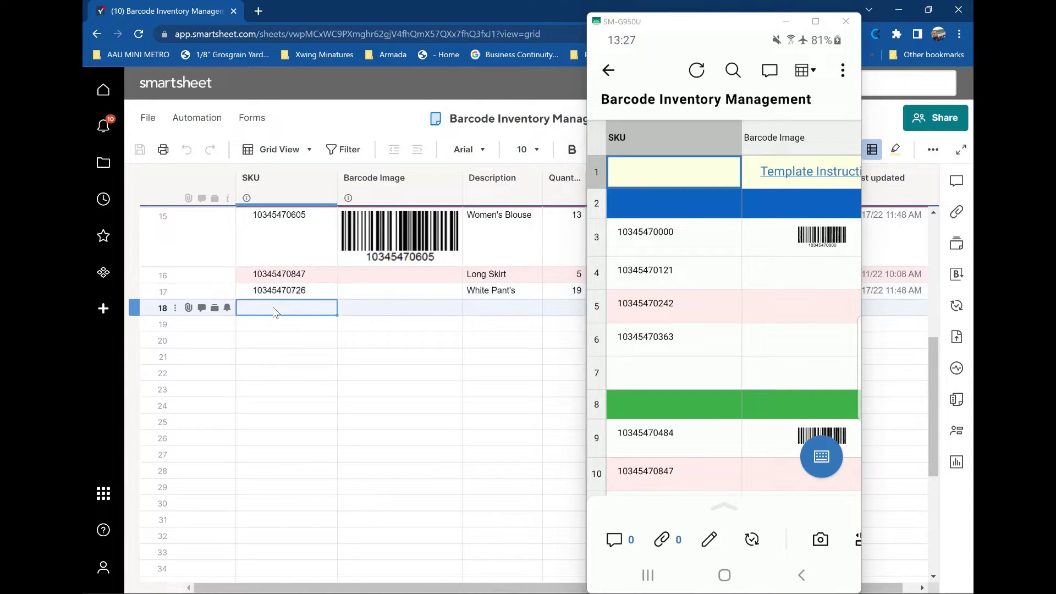
pyautogui.scroll(-5, 644, 376)
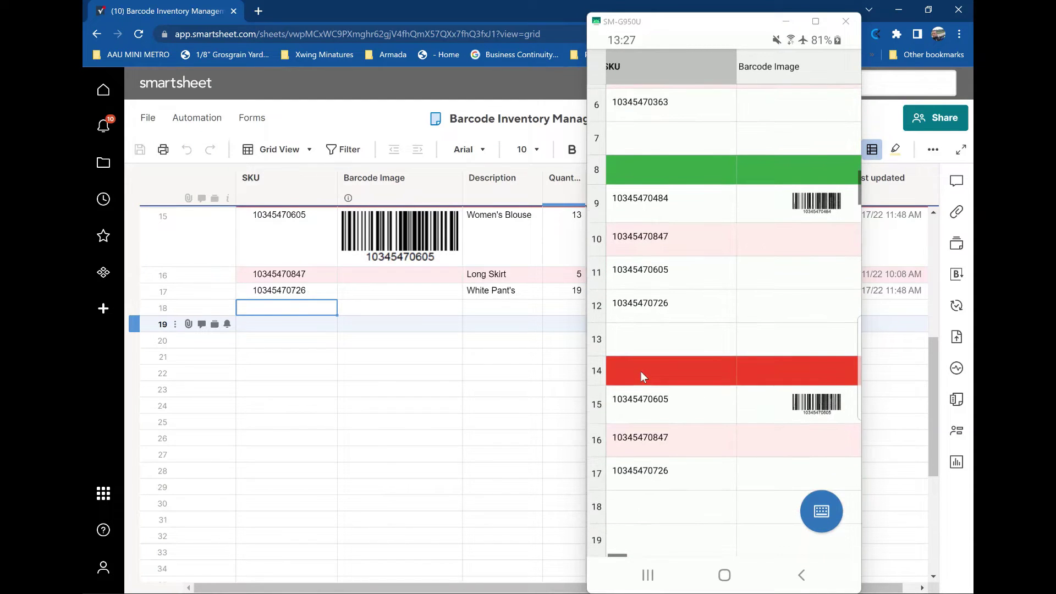
pyautogui.scroll(-1, 641, 372)
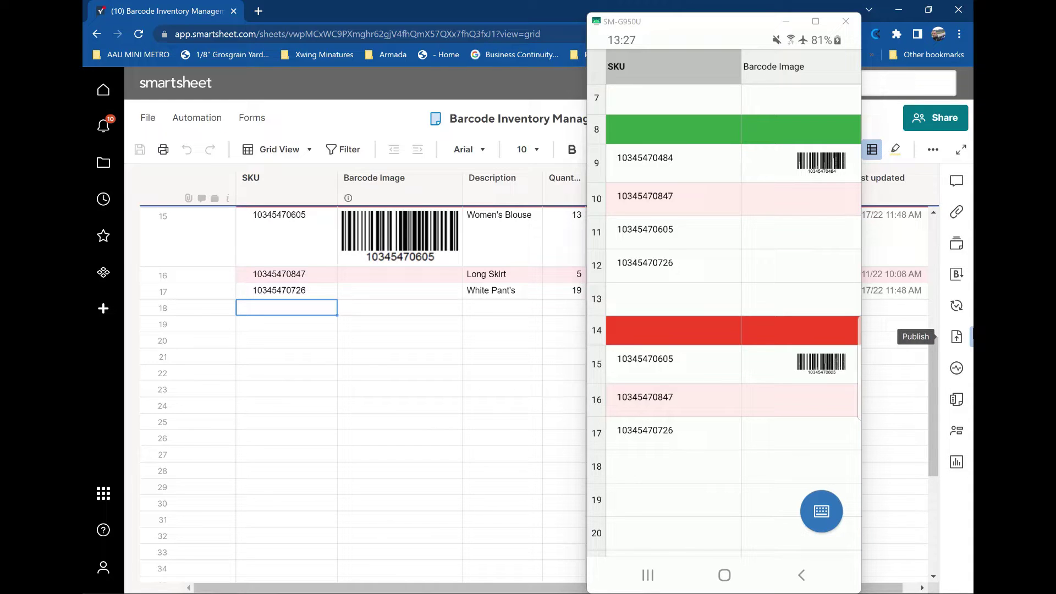
pyautogui.click(674, 467)
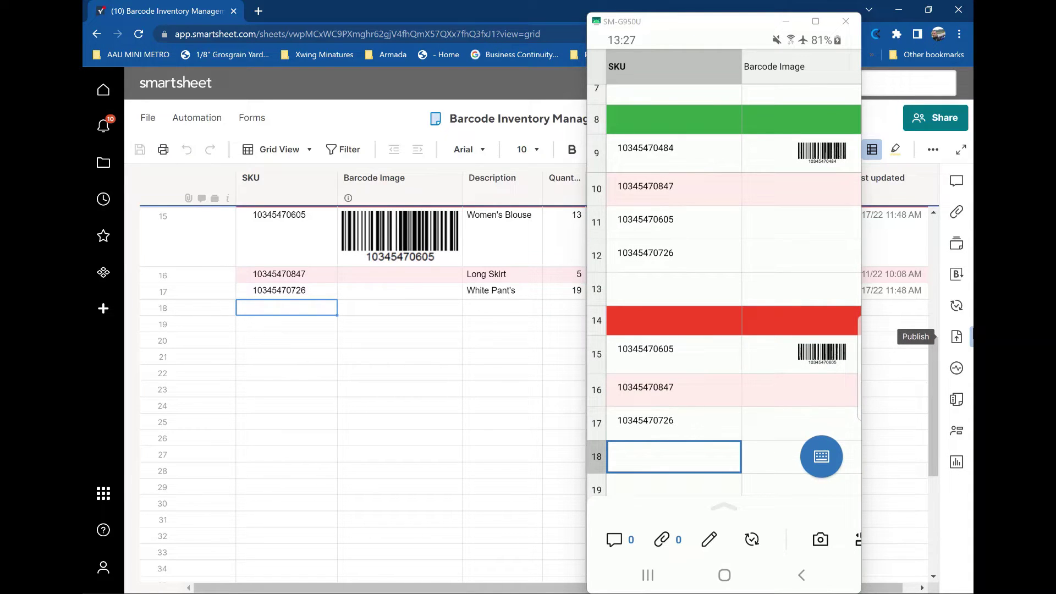
pyautogui.click(710, 539)
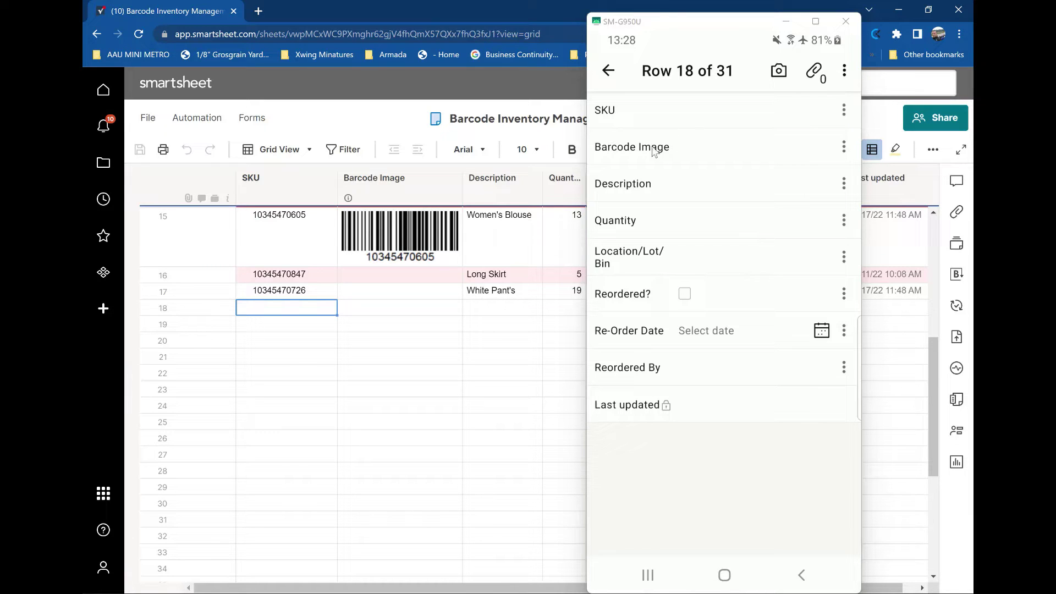
pyautogui.click(680, 144)
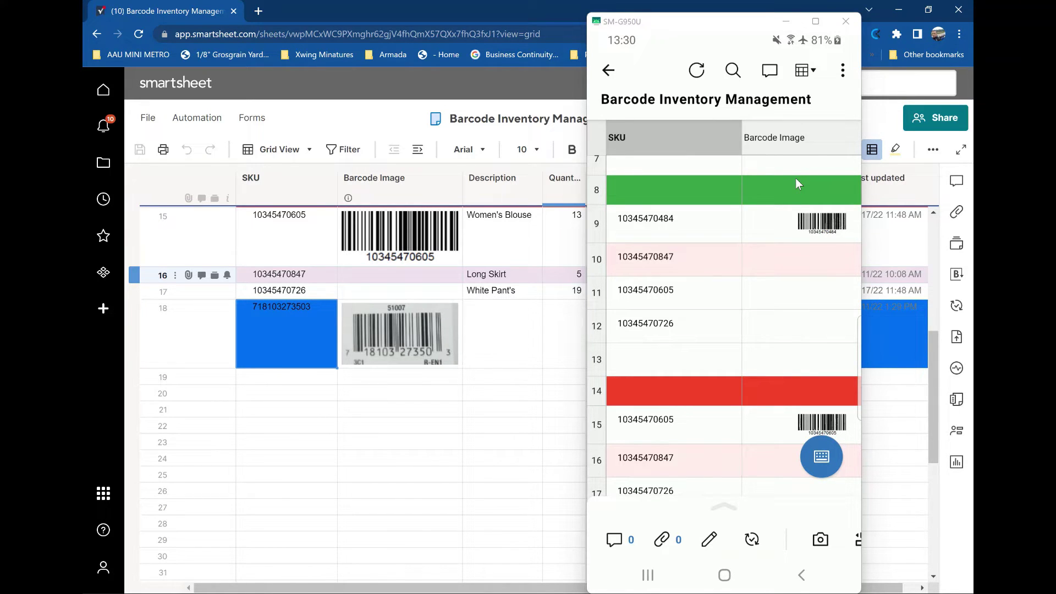
# Enter description '4x6 index cards' and quantity 1 in row 18's phone form.
pyautogui.click(305, 331)
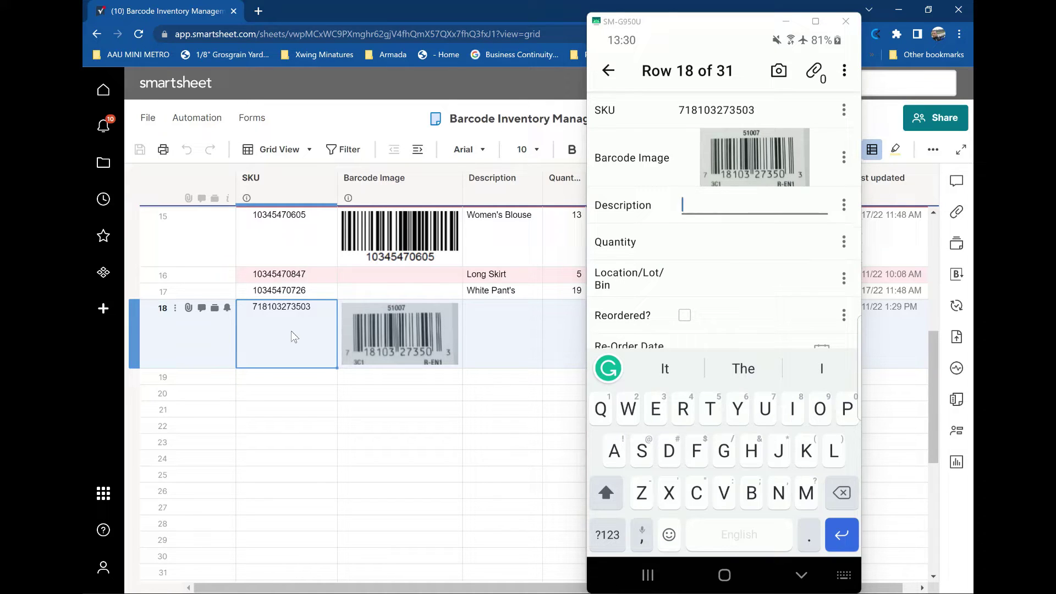
pyautogui.write('4')
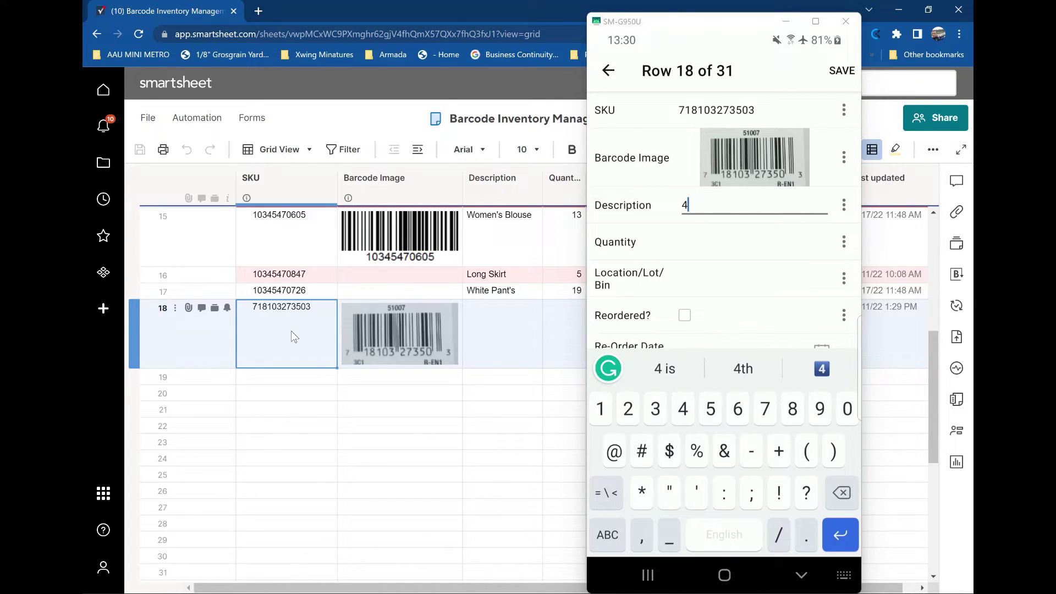
pyautogui.write('x')
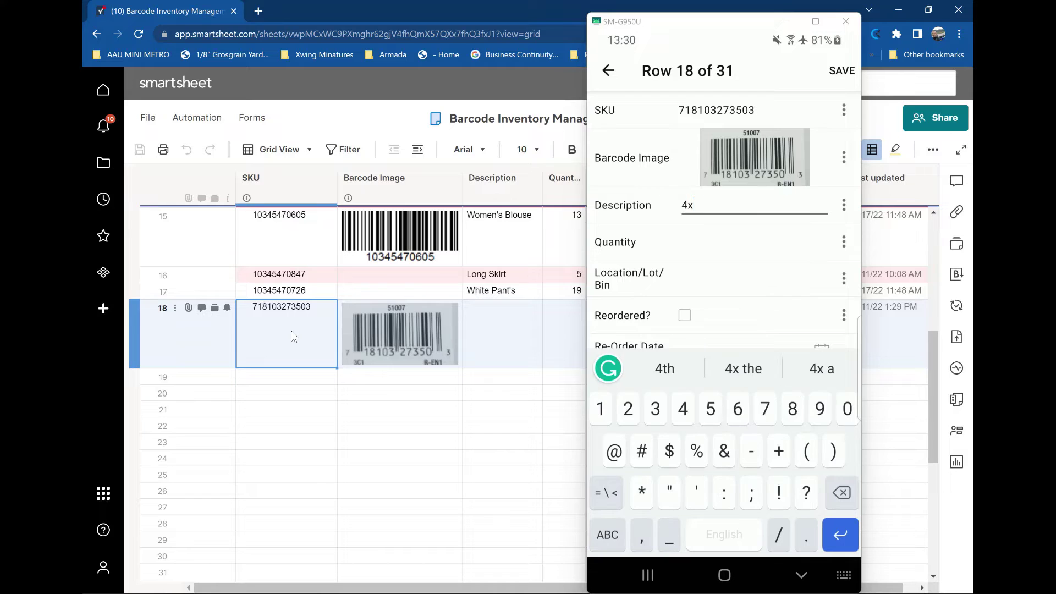
pyautogui.write('6 inde')
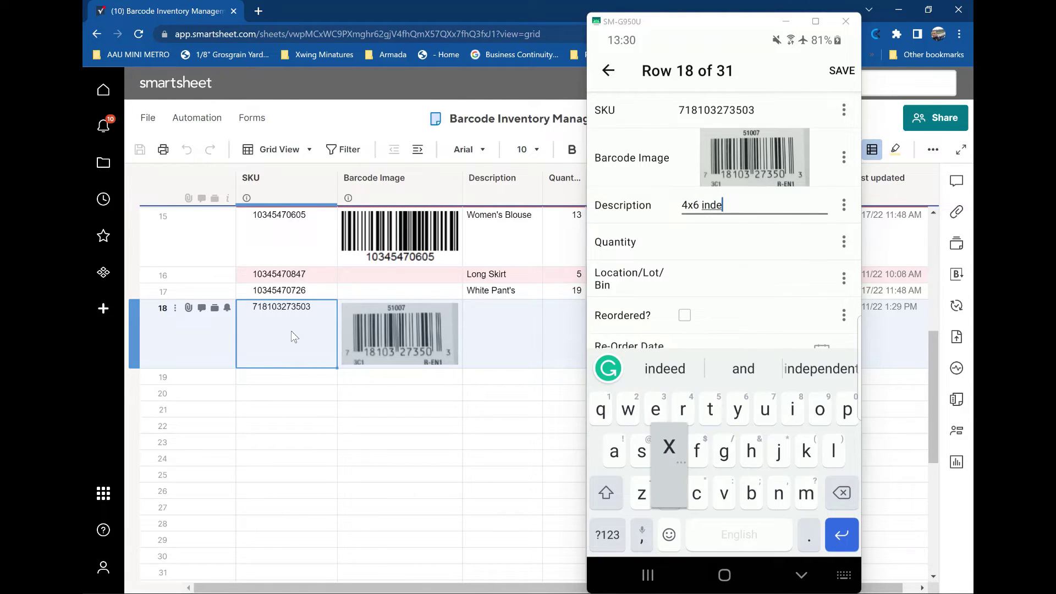
pyautogui.write('x cards')
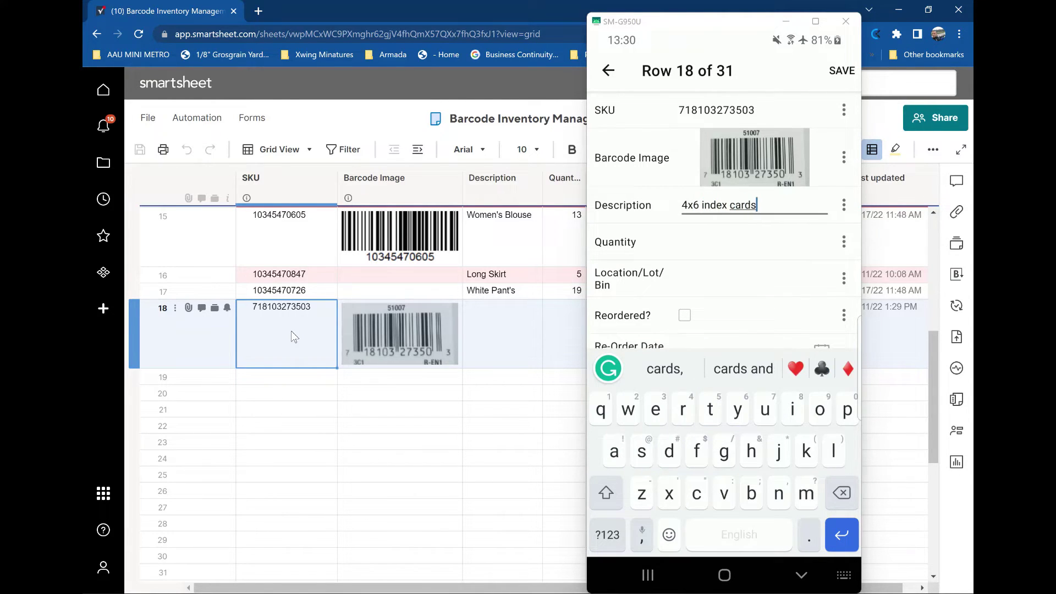
pyautogui.press('Return')
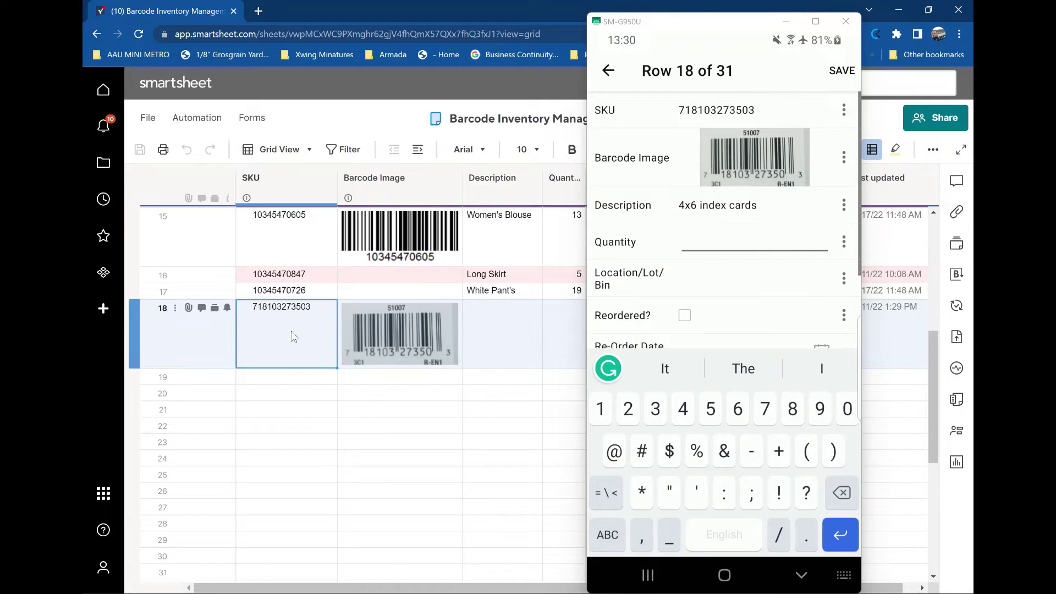
pyautogui.write('1')
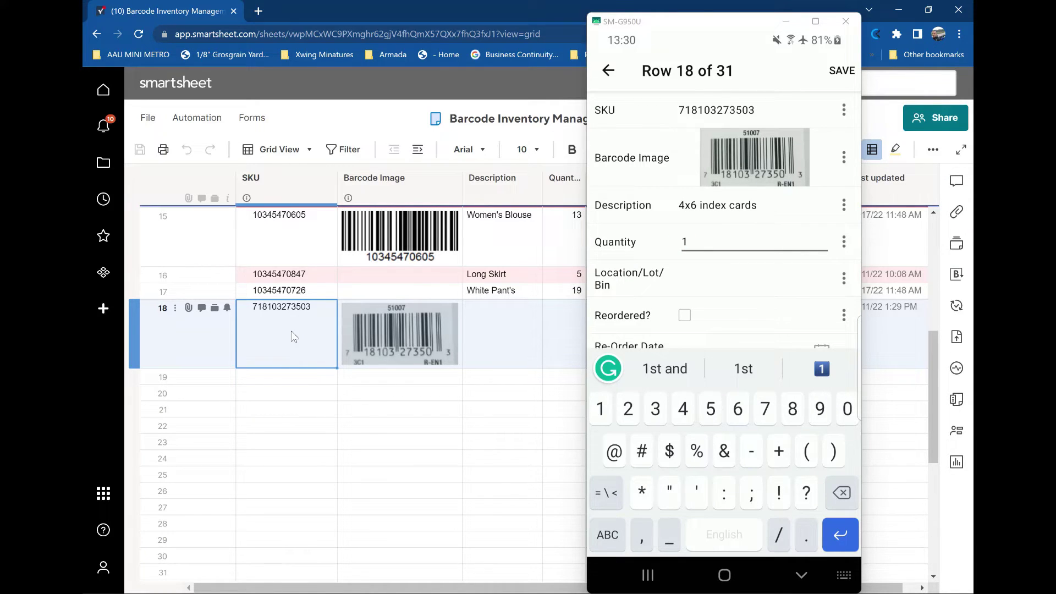
pyautogui.press('Return')
pyautogui.press('Return')
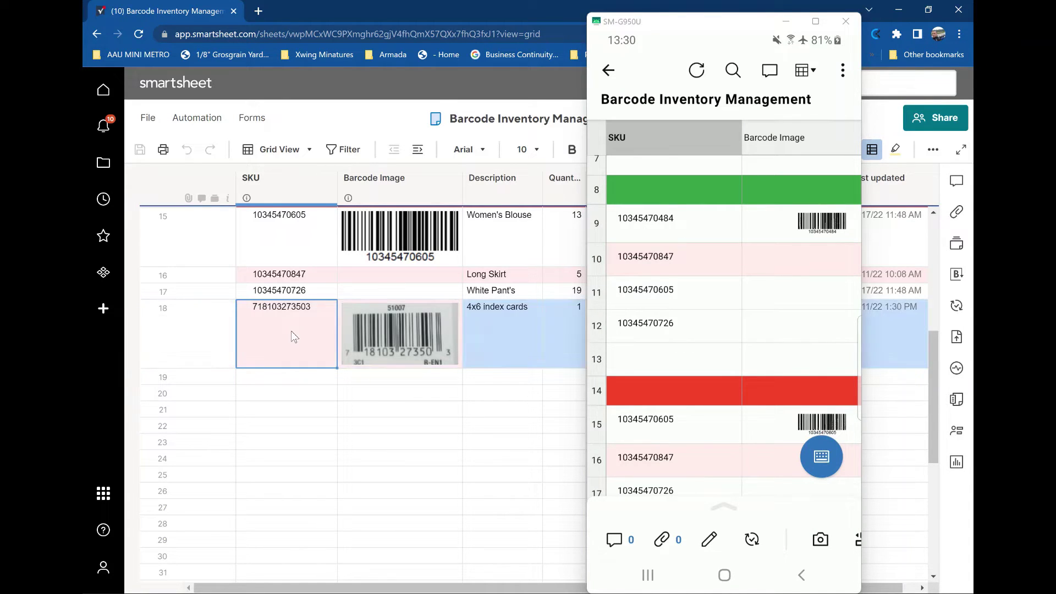
# Select row 18 on the web, then return the phone app to its Recents list.
pyautogui.click(291, 336)
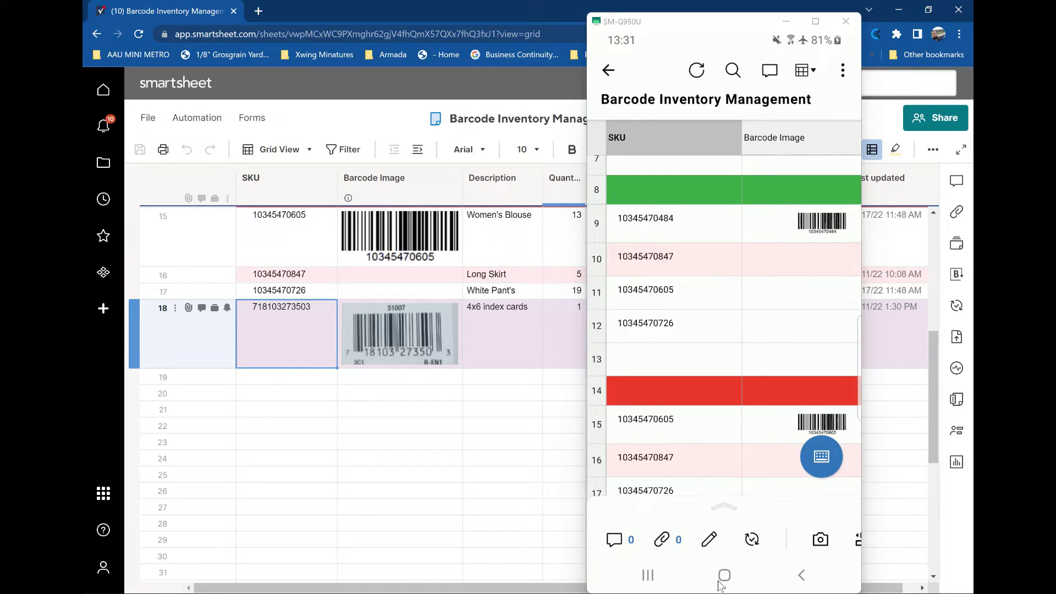
pyautogui.click(612, 76)
pyautogui.click(609, 71)
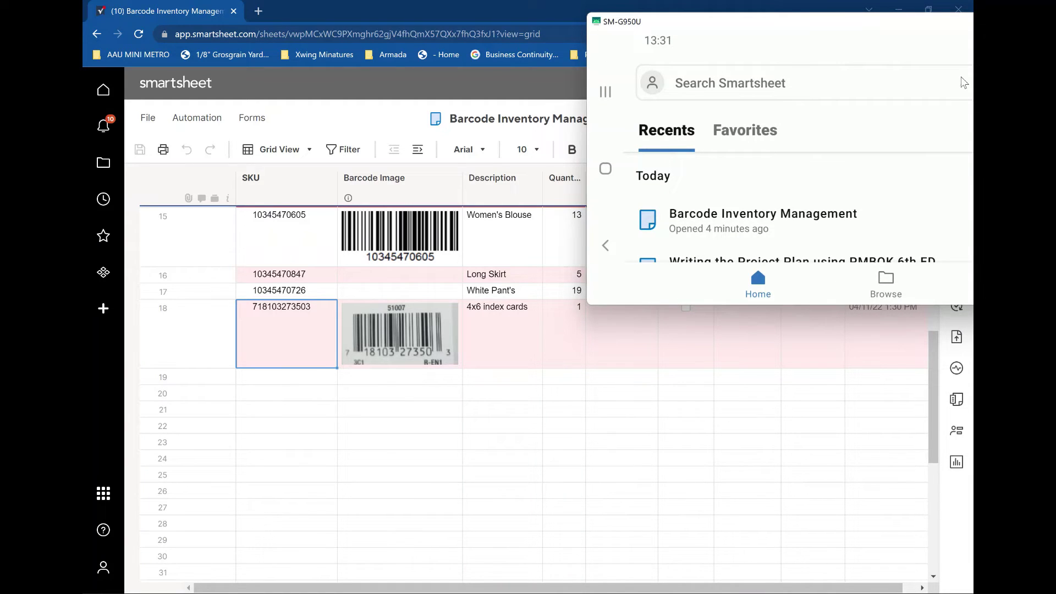
# Drag the phone mirror window down off the browser so row 18 shows fully.
pyautogui.moveTo(903, 33); pyautogui.dragTo(811, 593)
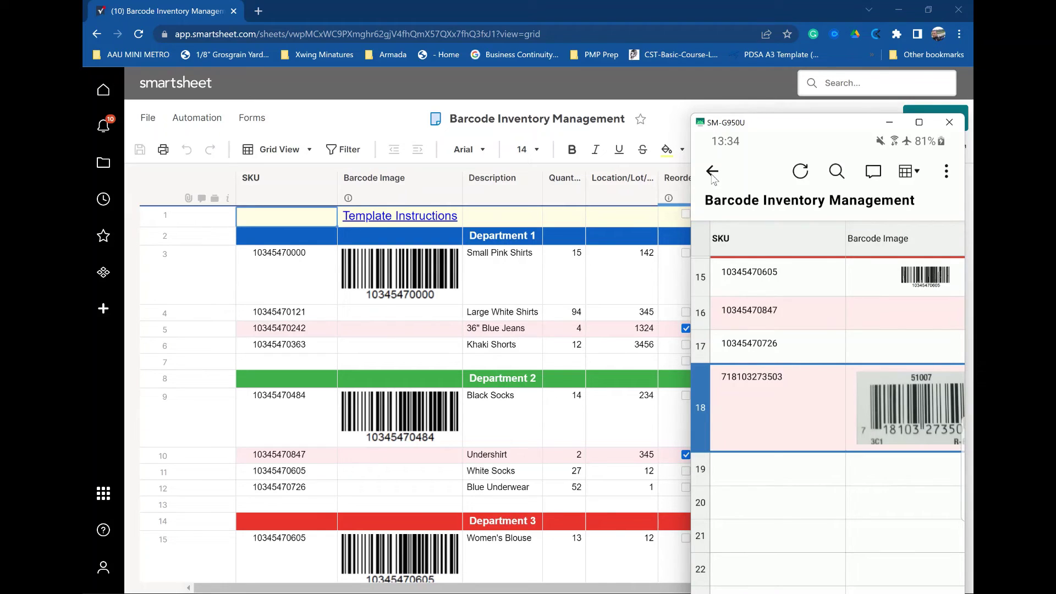
# Minimize the phone mirror and verify row 18's Re-Order Date 04/11/22 and Last updated time.
pyautogui.scroll(-3, 564, 415)
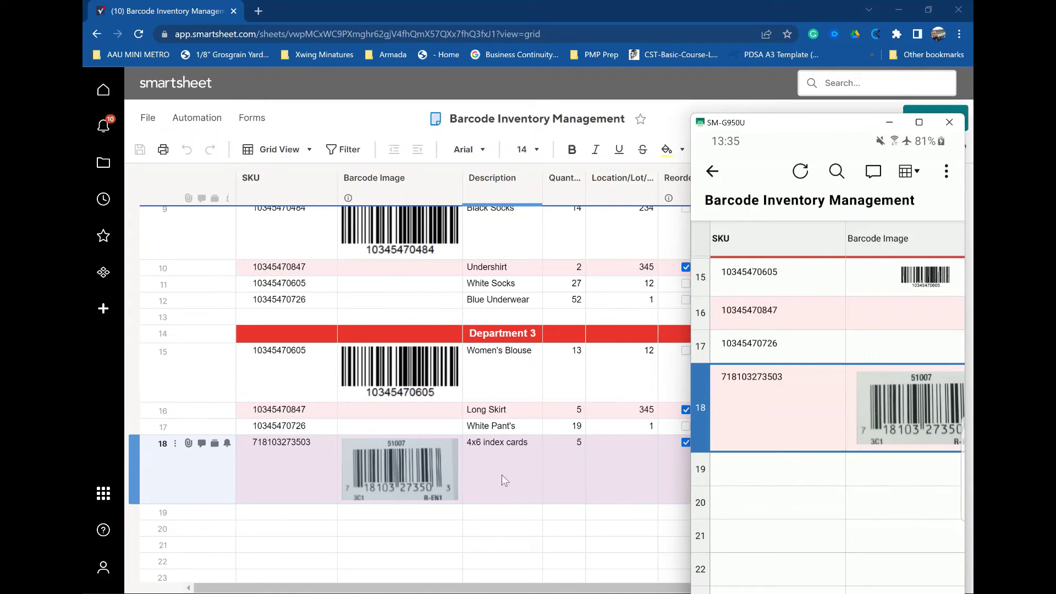
pyautogui.hscroll(1, 286, 586)
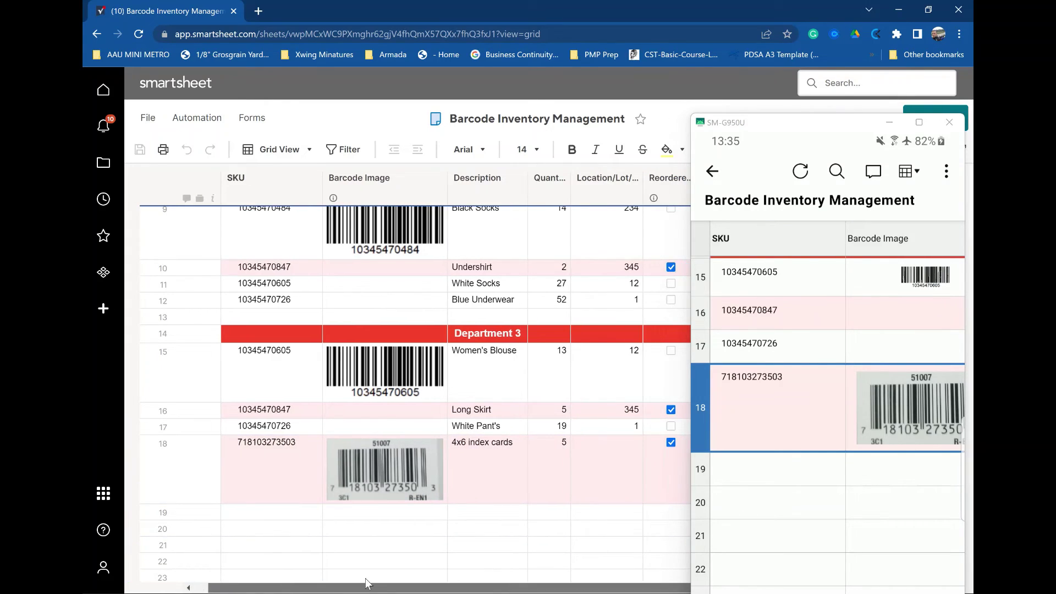
pyautogui.click(898, 127)
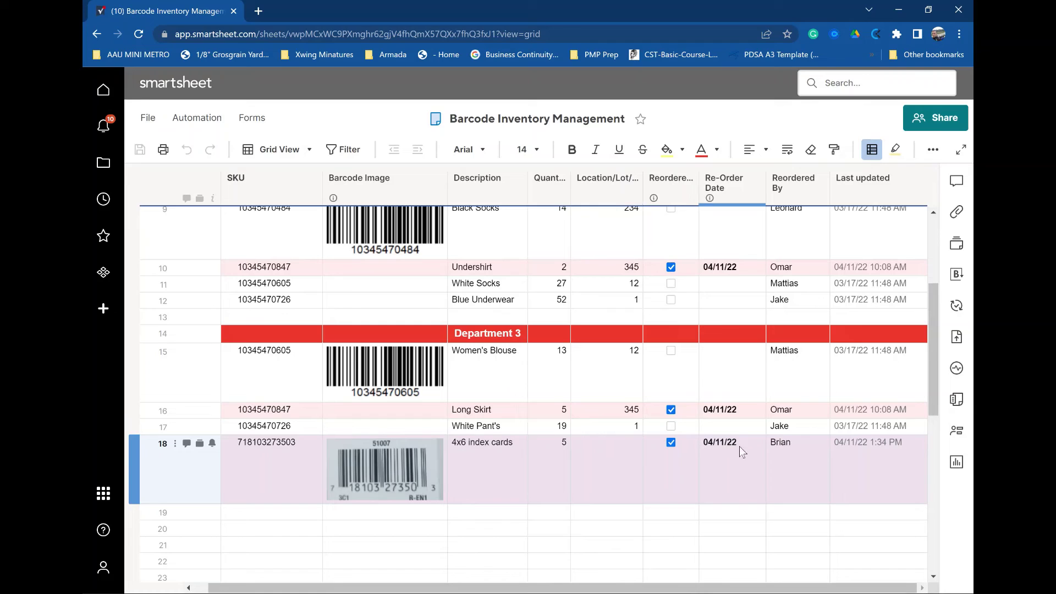
pyautogui.moveTo(889, 445)
# Enter 1A as row 18's Location/Lot/Bin via the phone mirror app, then select row 19 in the web grid.
pyautogui.moveTo(676, 588)
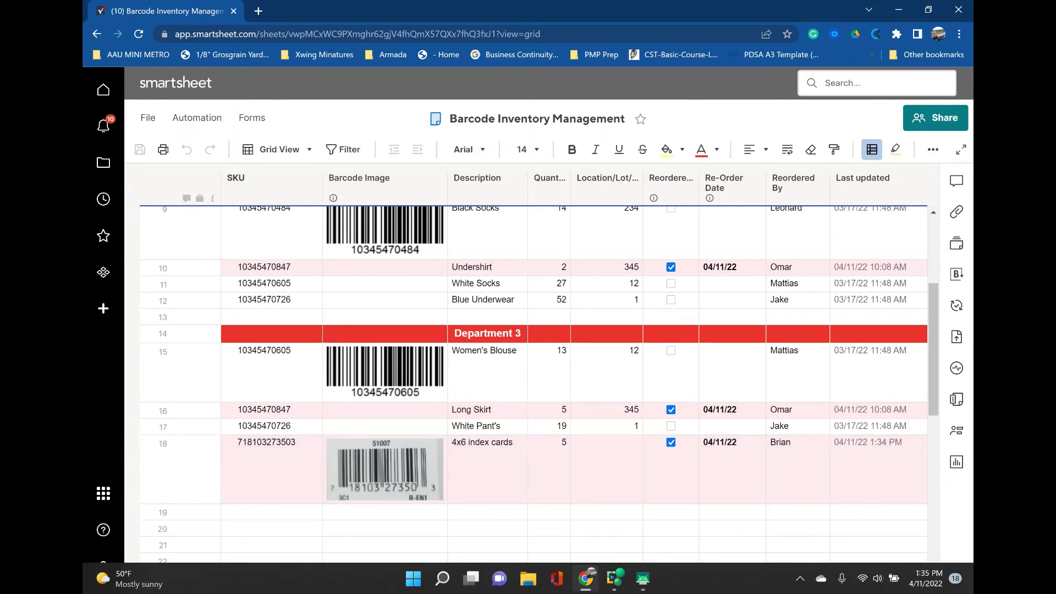
pyautogui.click(643, 579)
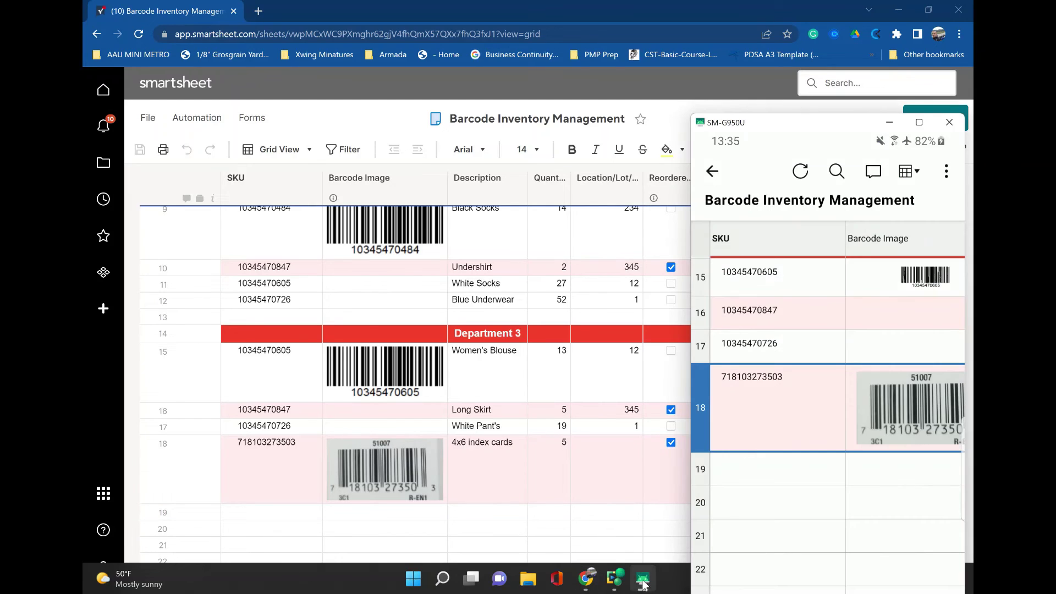
pyautogui.click(742, 444)
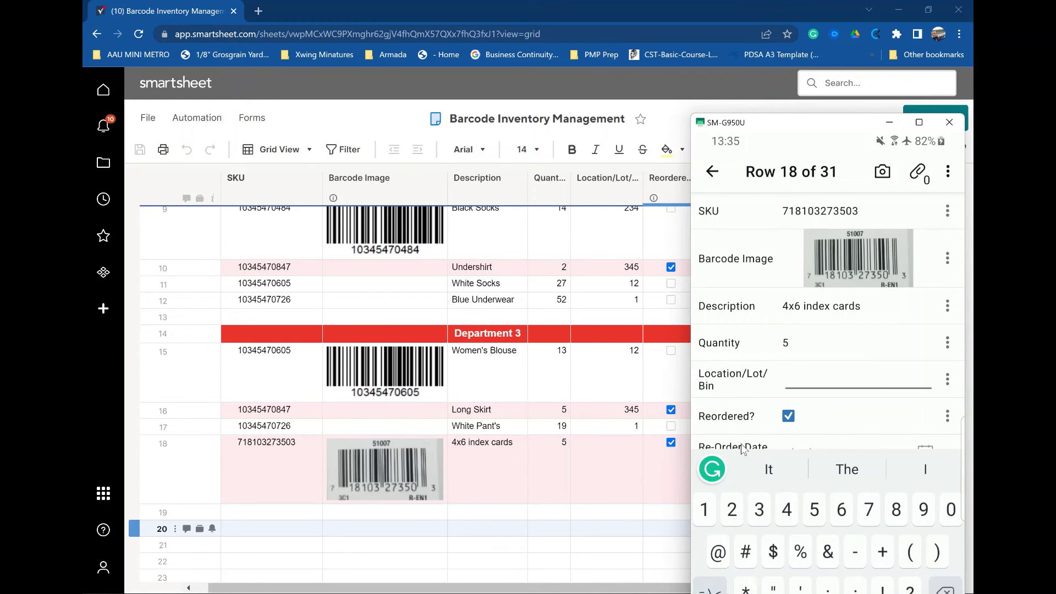
pyautogui.write('1A')
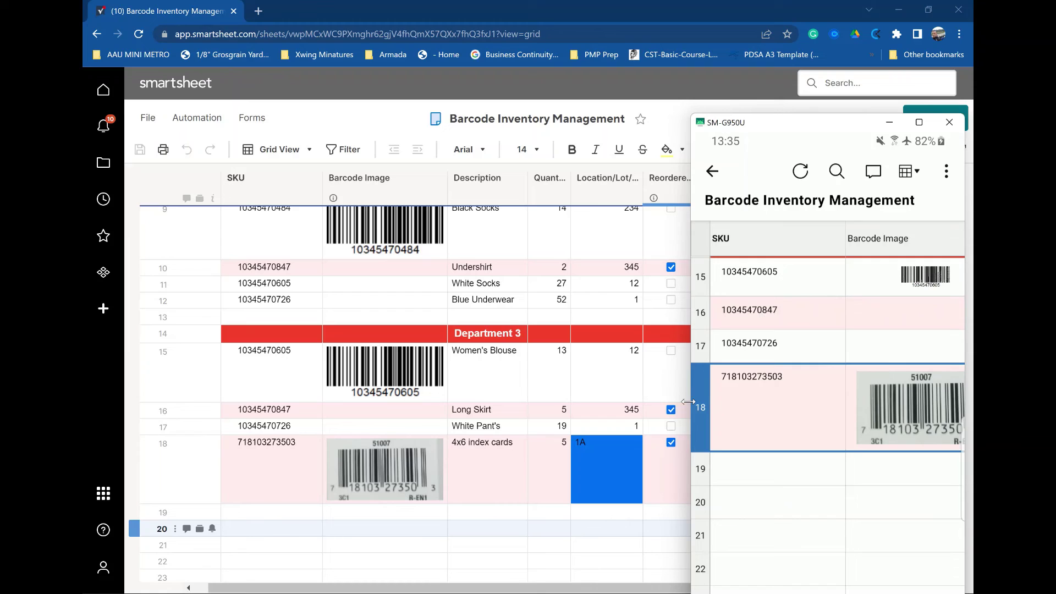
pyautogui.click(549, 517)
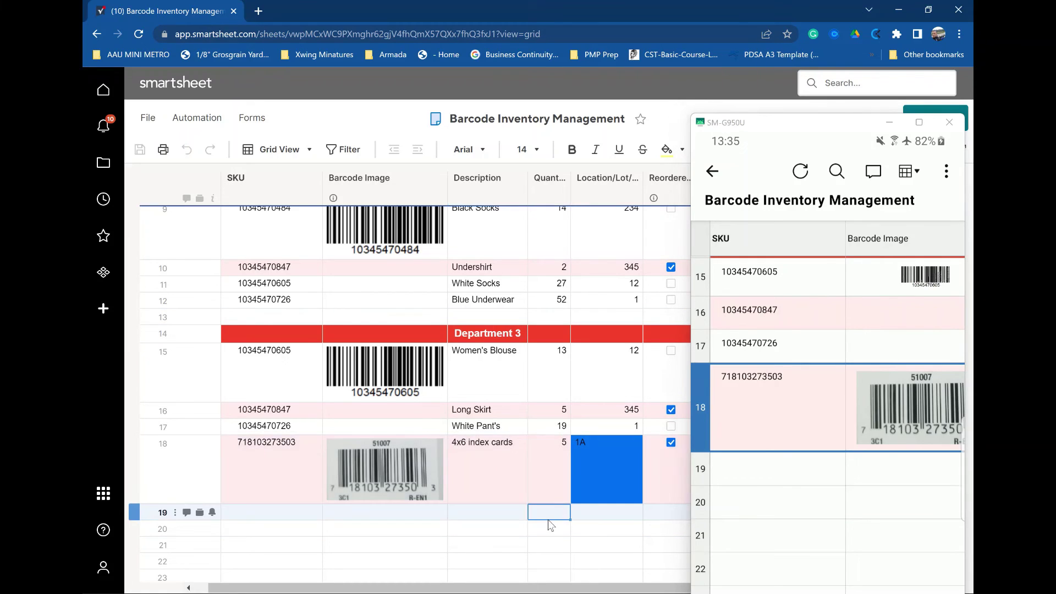